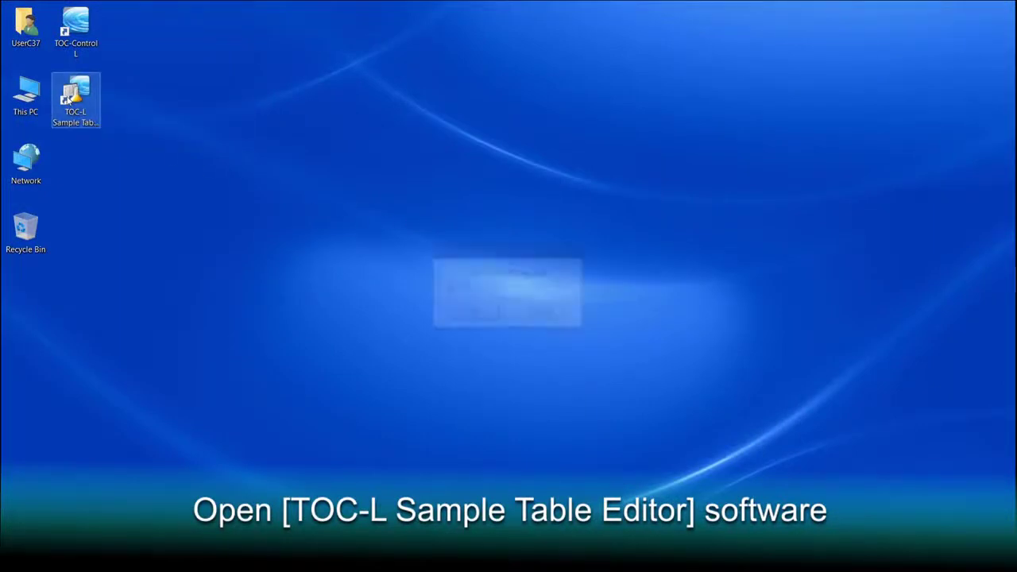
- Sign in with the user name and open Measurement Testing.tlx in the Sample Table Editor
text(user)
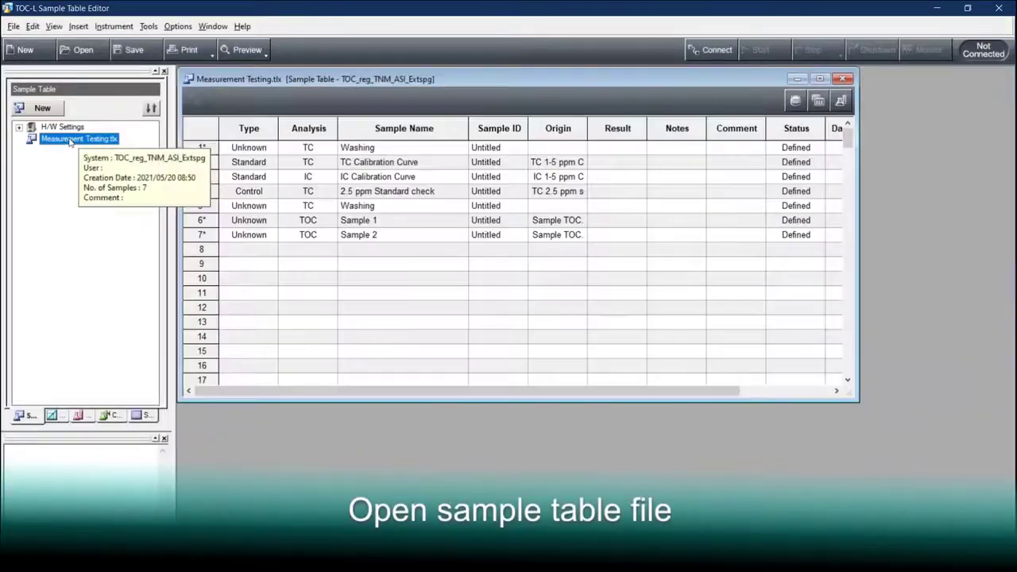
- Maximize the Measurement Testing table and connect to the TOC instrument until it shows Ready
click(820, 79)
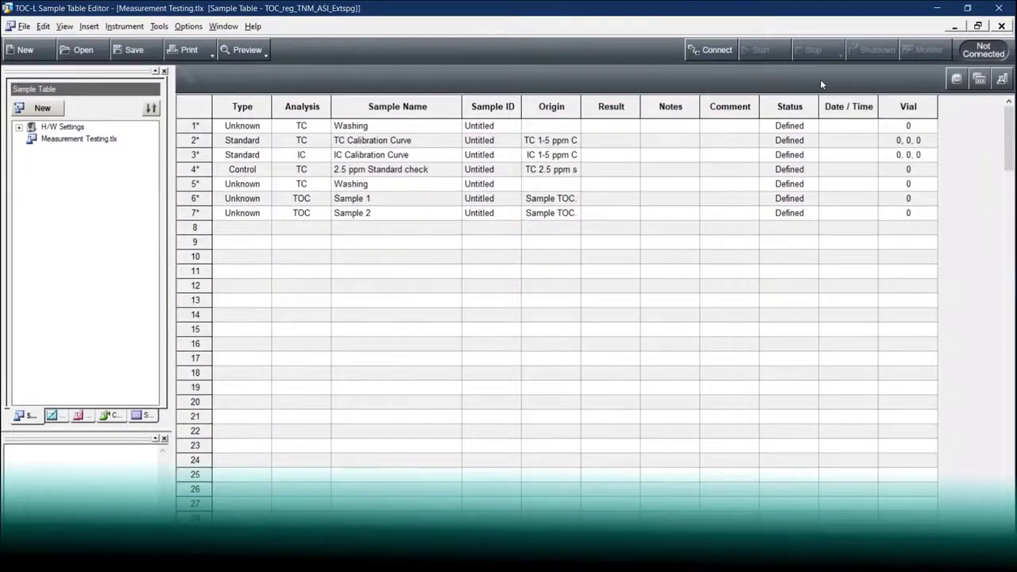
click(713, 50)
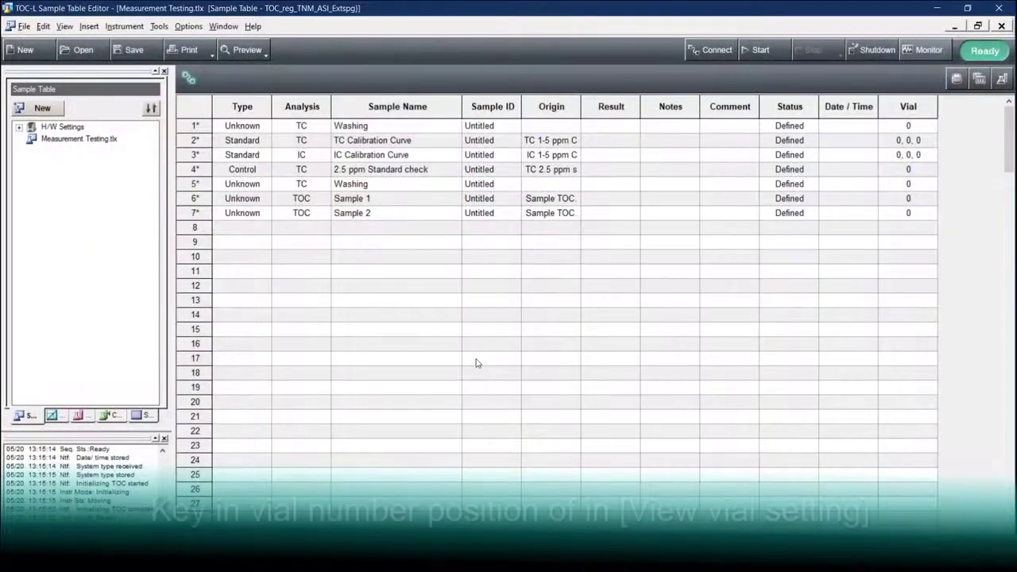
- Assign vial 1 to the first wash, vial 2 to TC calibration, vial 3 to IC calibration
click(954, 80)
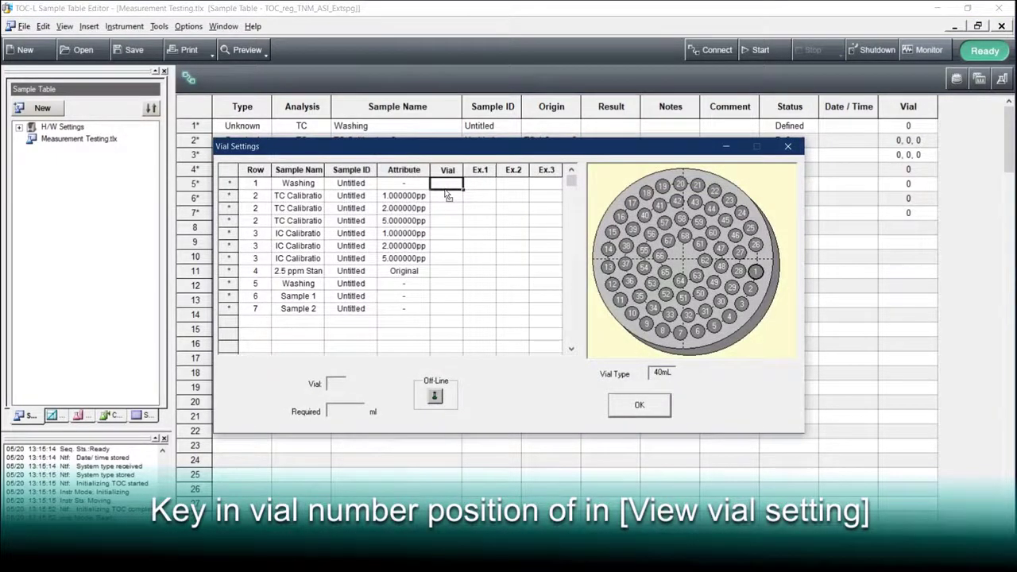
text(1)
key(Return)
text(2)
key(Return)
text(2)
key(Return)
text(3)
key(Return)
- Assign vial 4 to the control, 1 to the second wash, 5 and 6 to Samples 1–2, and apply
text(3)
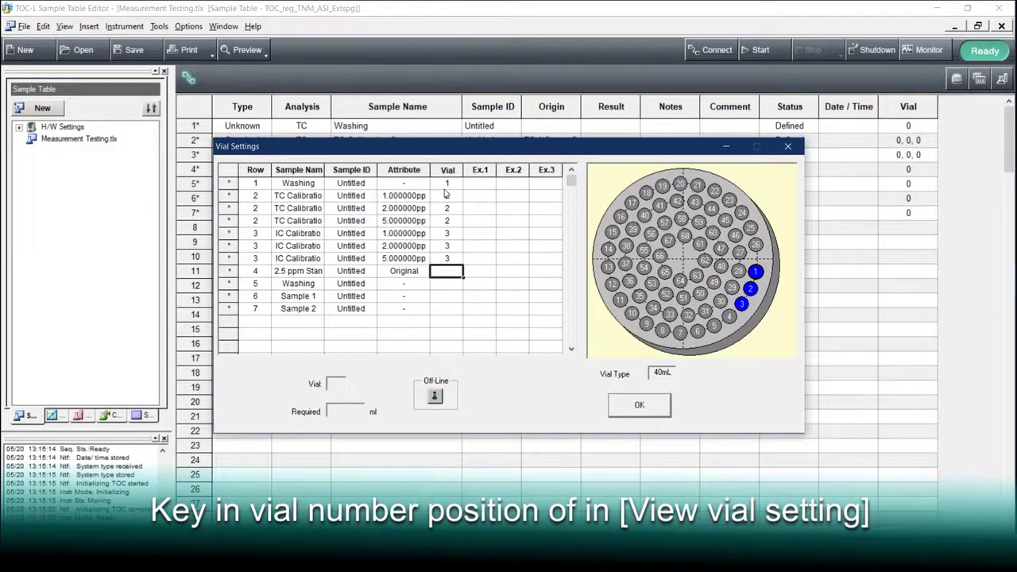
text(4)
key(Return)
text(1)
key(Return)
text(5)
key(Return)
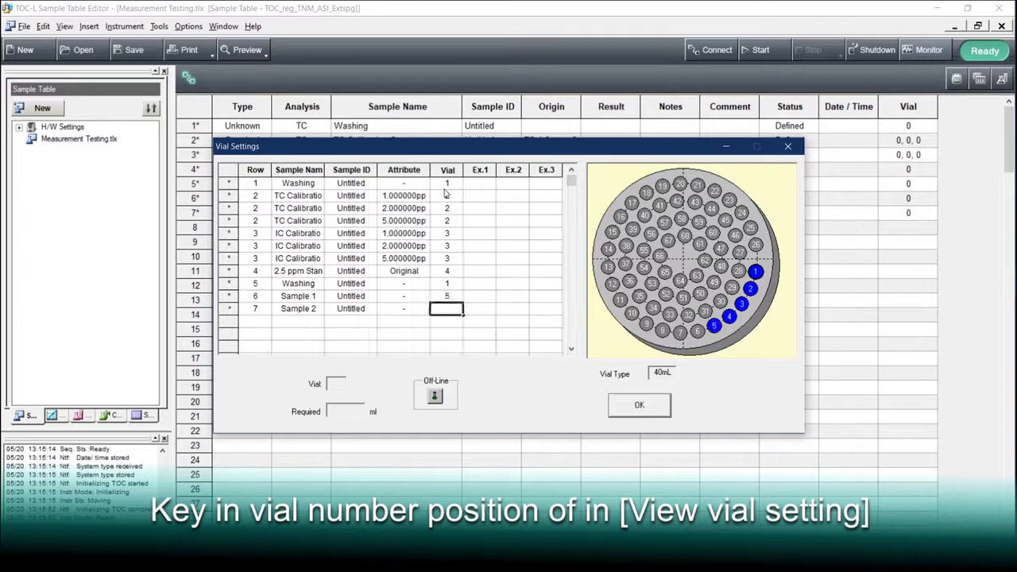
text(6)
key(Tab)
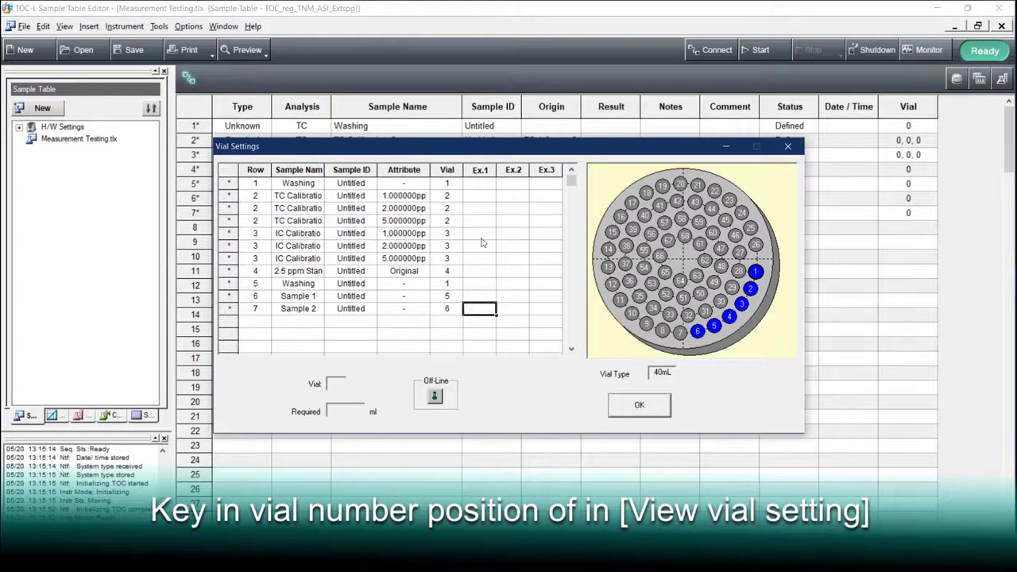
click(639, 405)
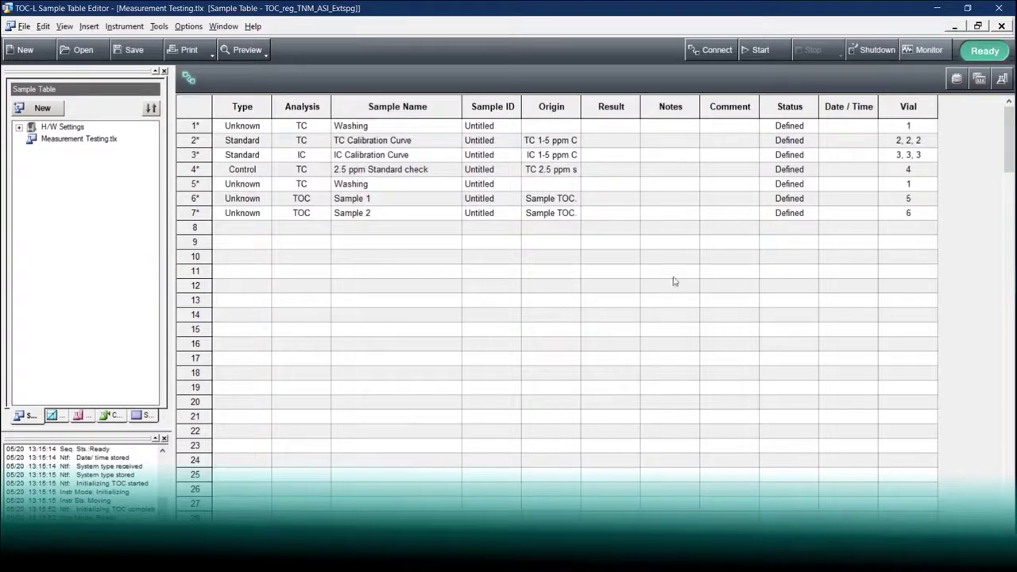
- Measure all seven rows with Keep running selected, then widen the Result column
click(756, 50)
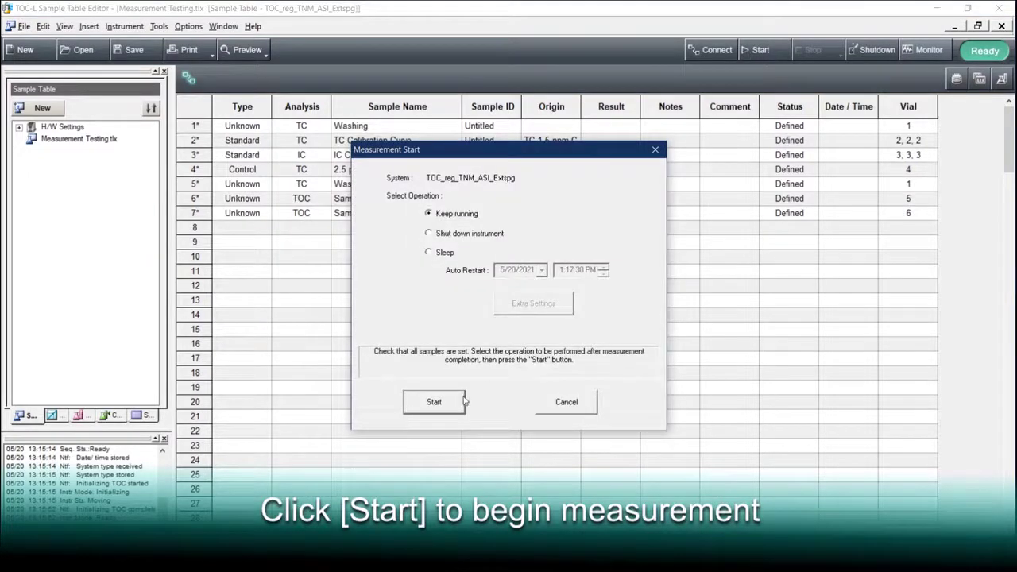
click(435, 401)
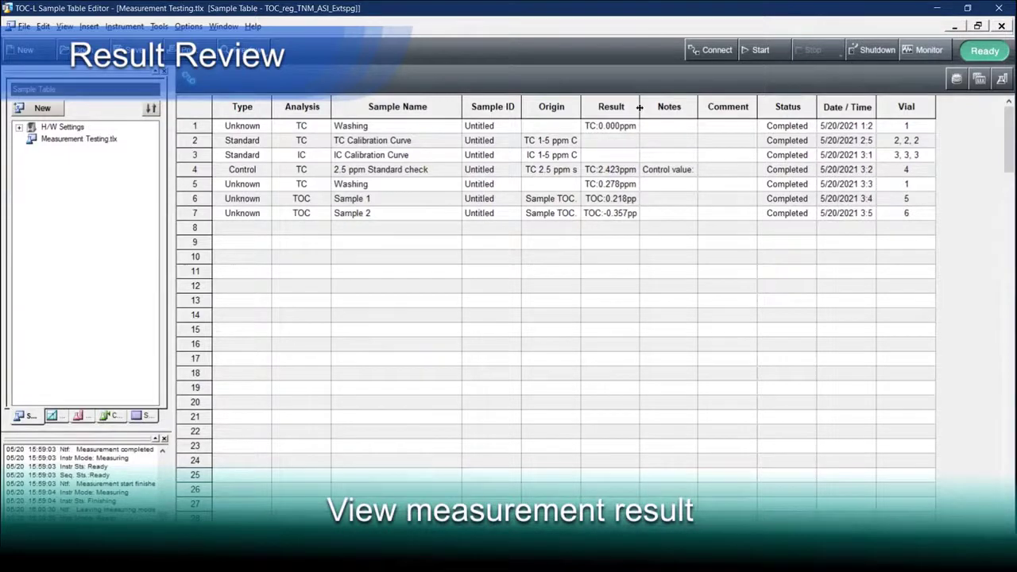
drag(639, 106, 963, 112)
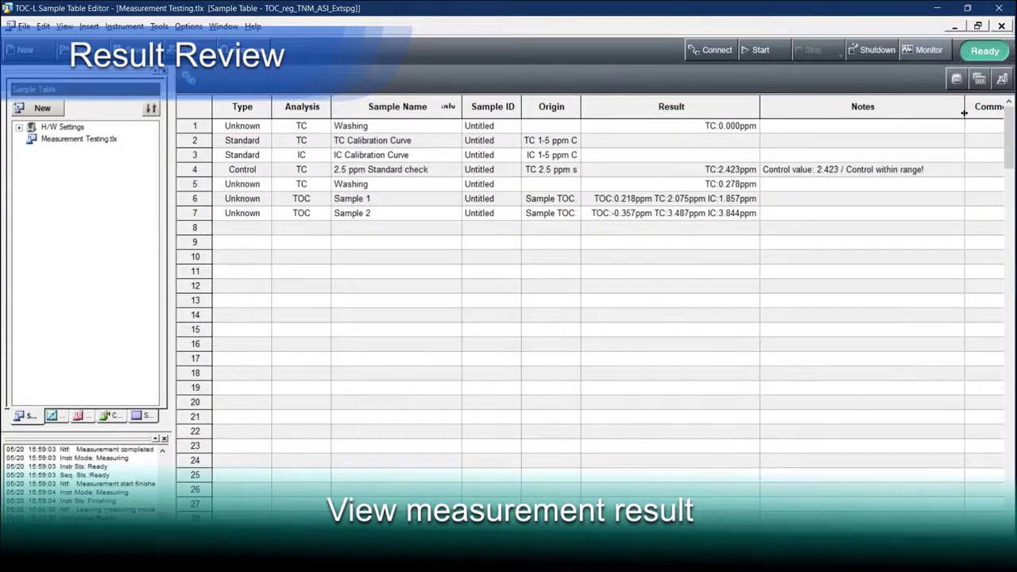